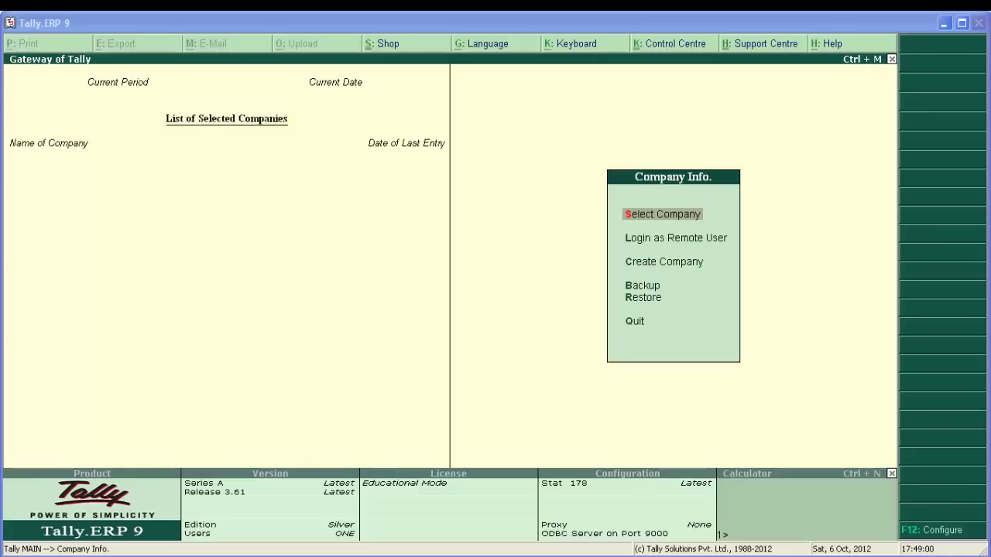
Browse through My Computer and Removable Disk (F:) into the bkp backup folder
key("super")
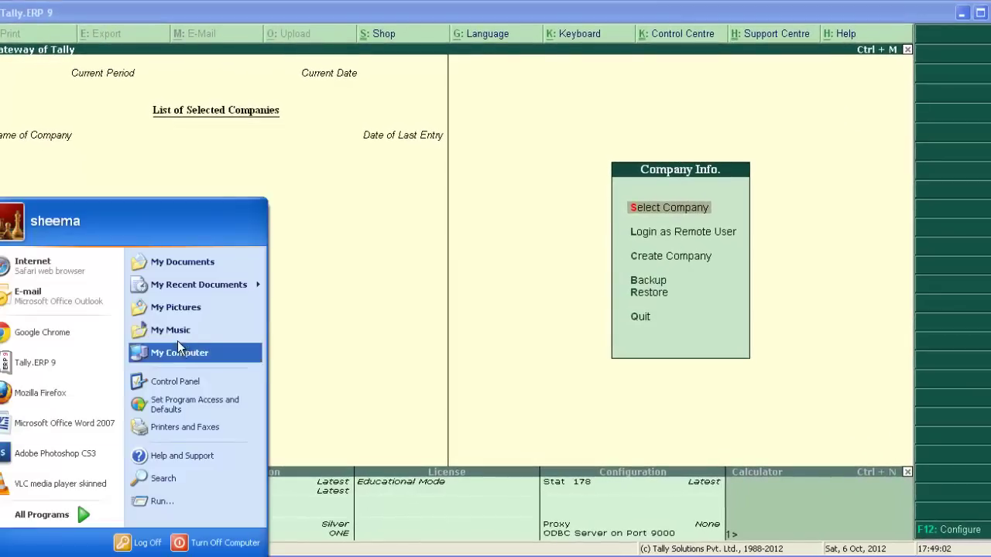
left_click(178, 351)
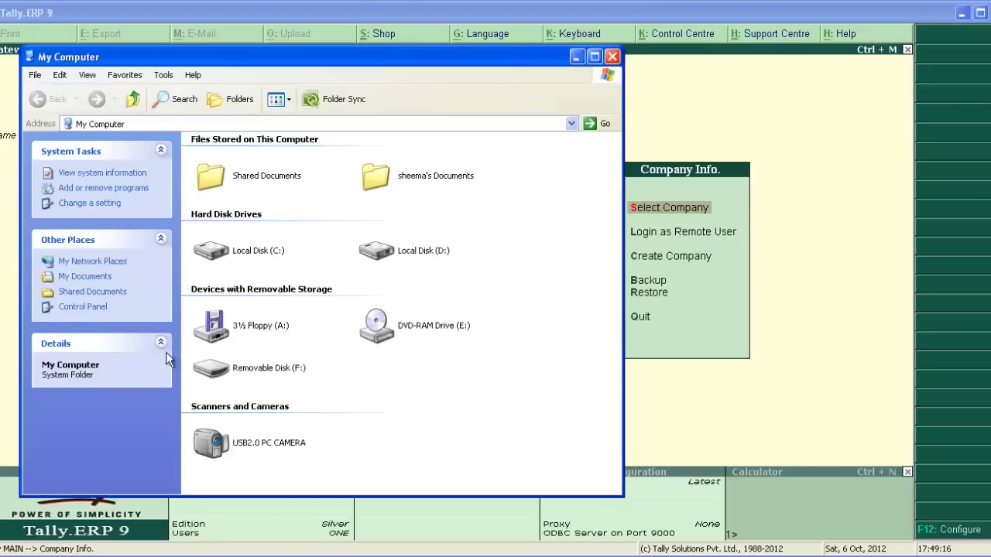
left_click(225, 364)
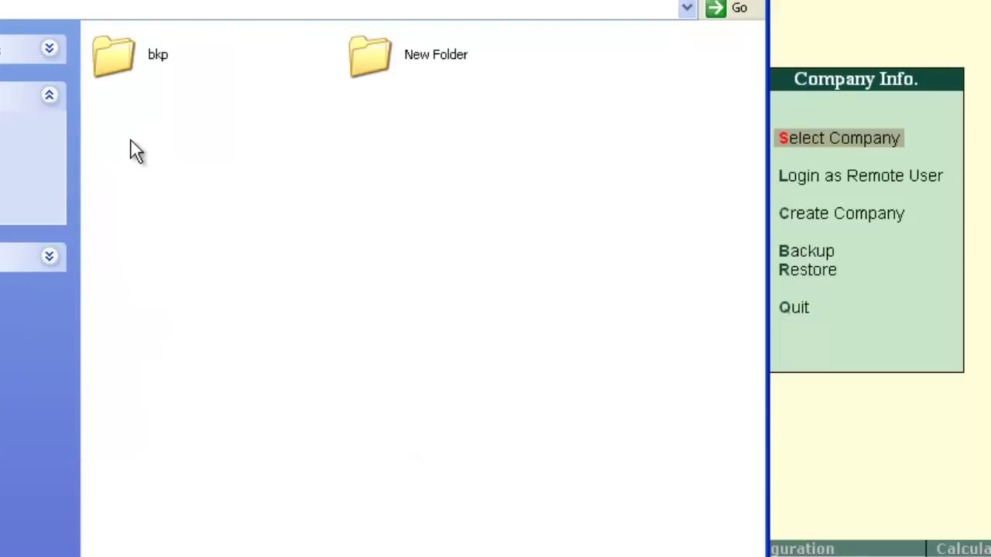
left_click(101, 49)
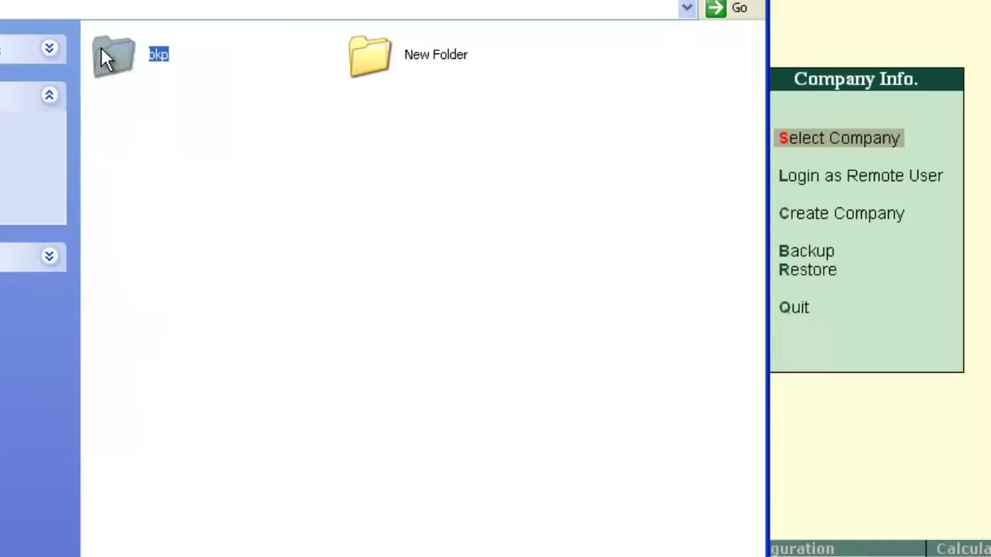
double_click(103, 54)
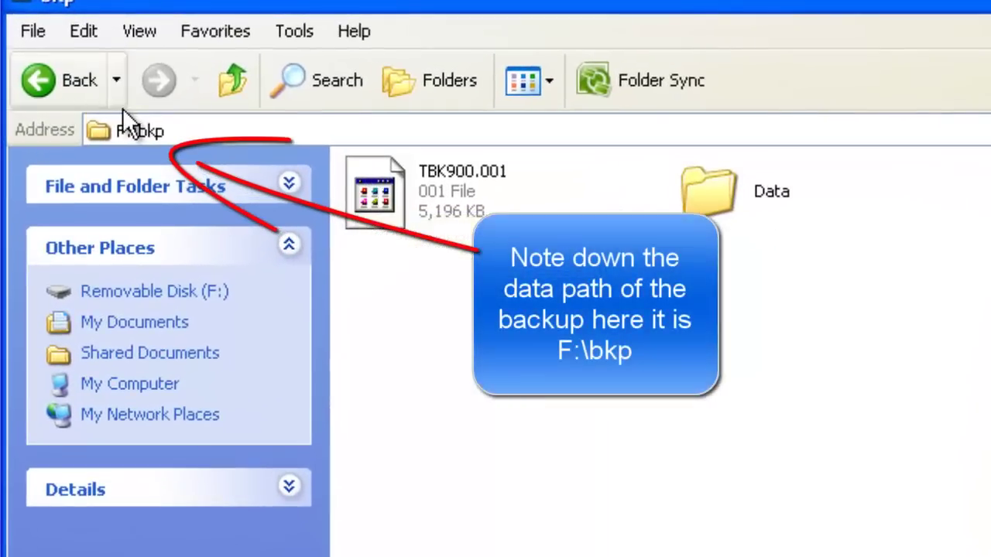
Copy the path F:\bkp from the Explorer address bar, then close Explorer
left_click(128, 122)
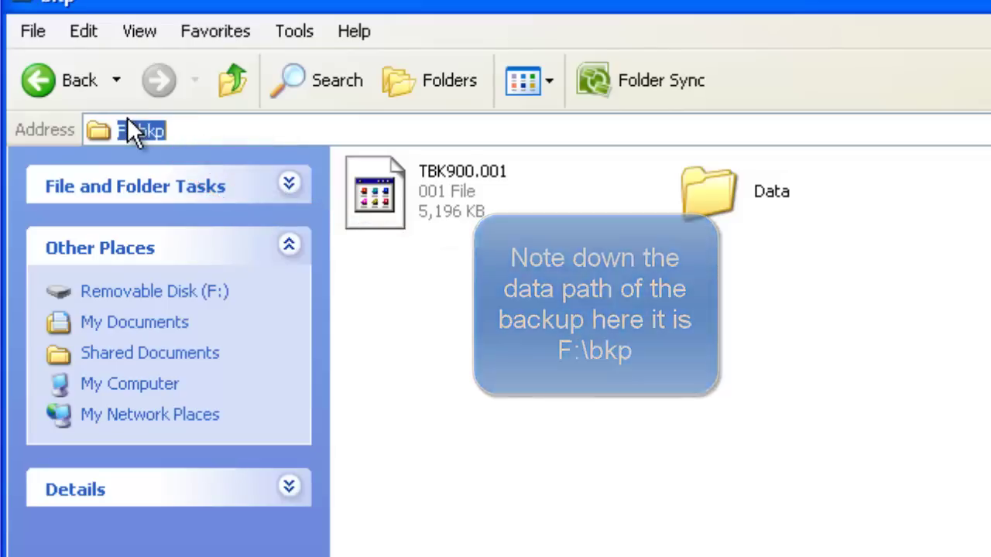
right_click(138, 124)
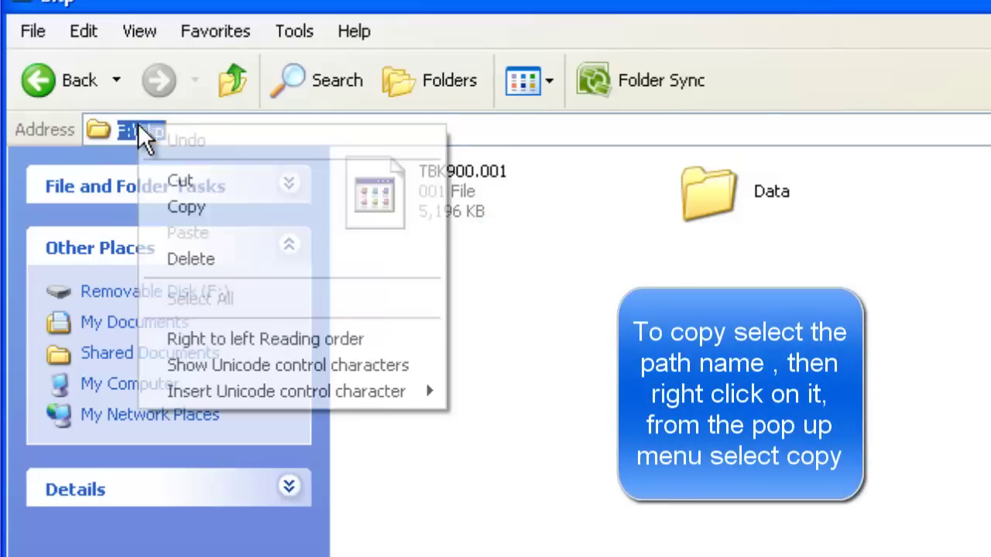
left_click(206, 207)
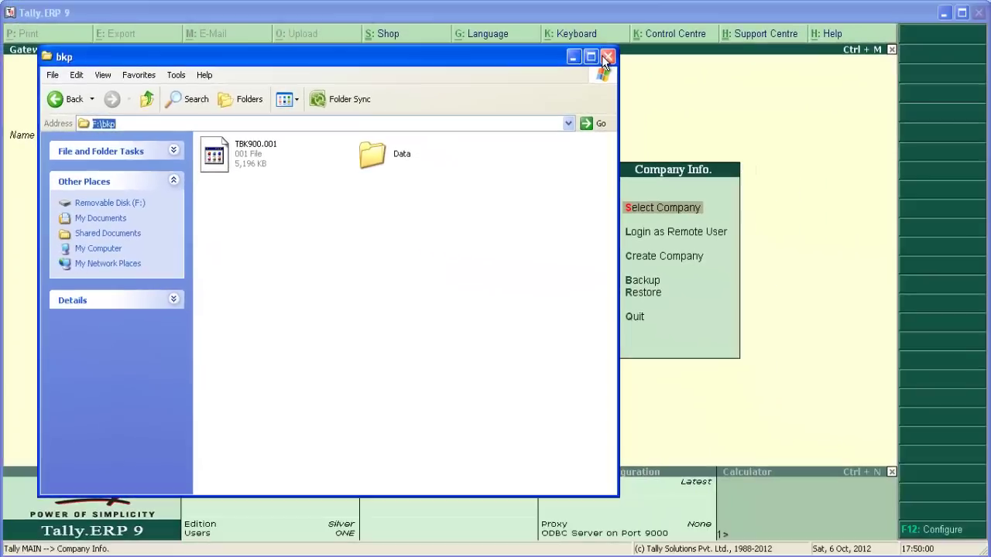
left_click(602, 57)
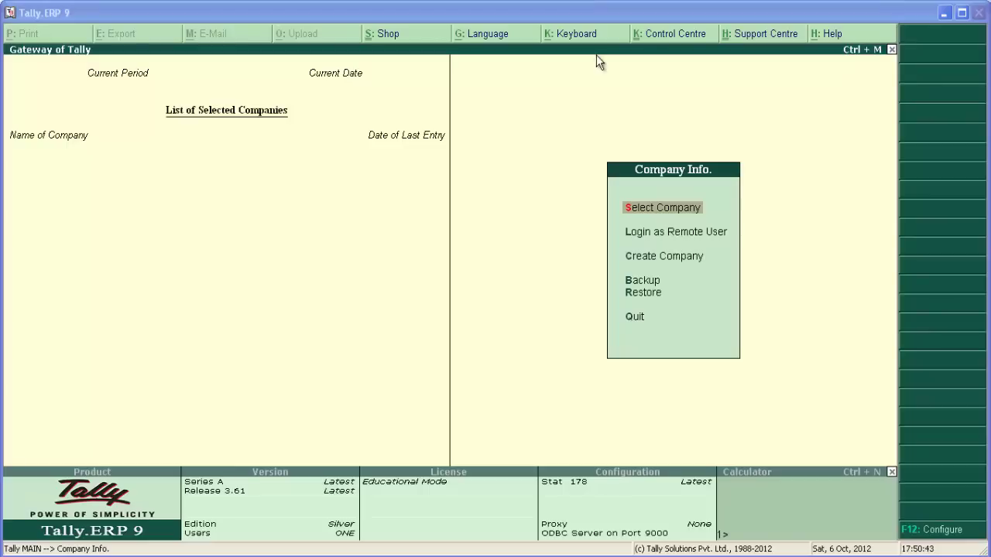
Start Restore with source F:\bkp and destination C:\Tally.ERP9\Data to list the backed-up companies
left_click(486, 207)
key("Down")
key("Down")
key("Down")
key("Down")
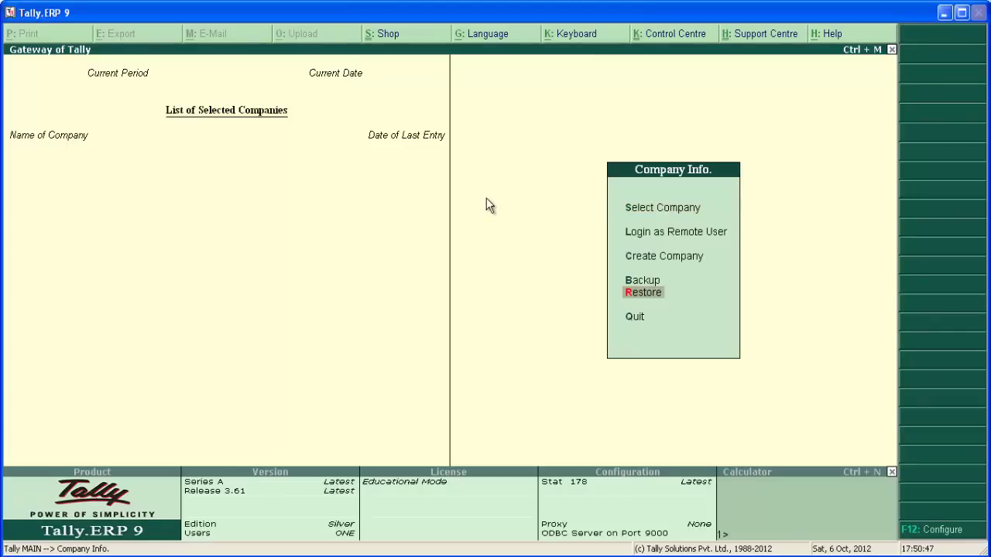
key("Return")
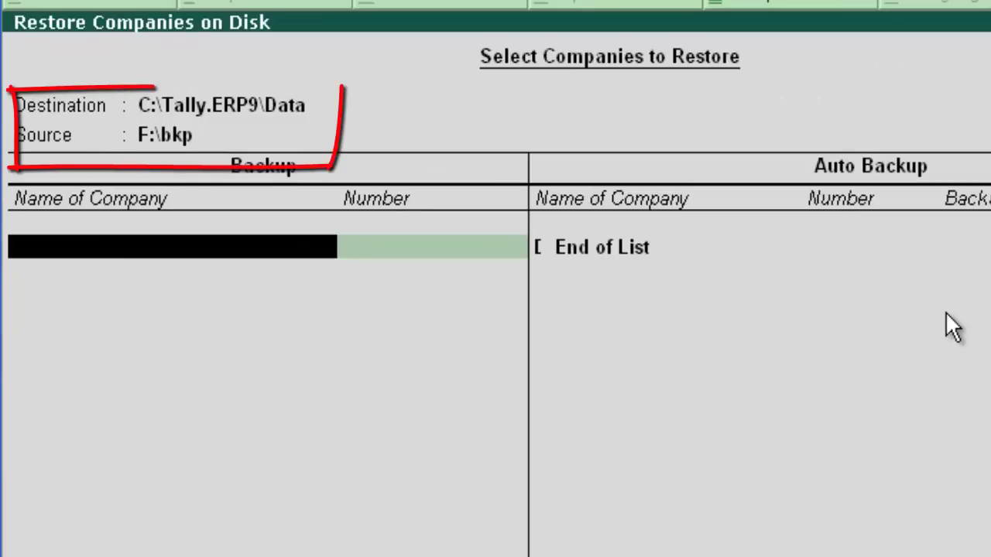
key("BackSpace")
key("BackSpace")
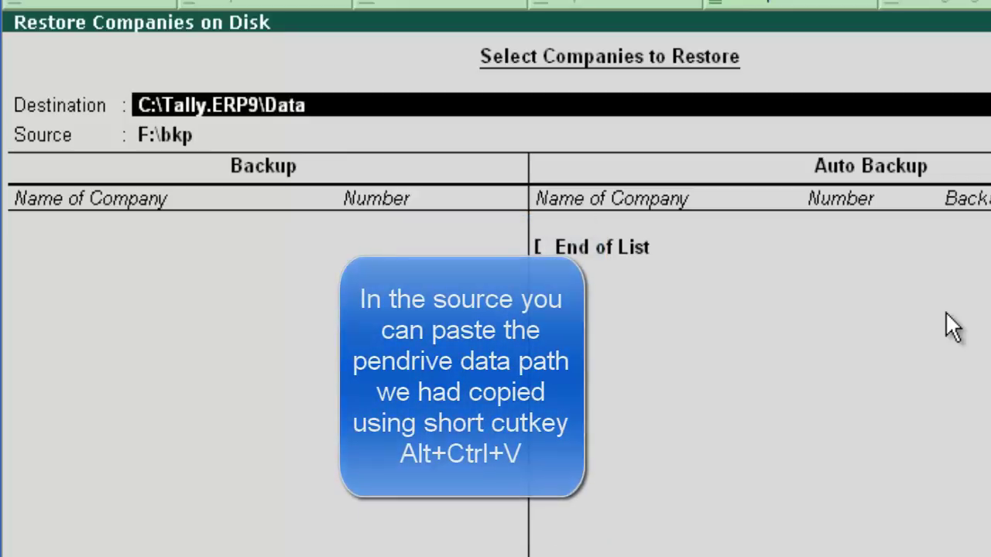
key("Return")
key("Return")
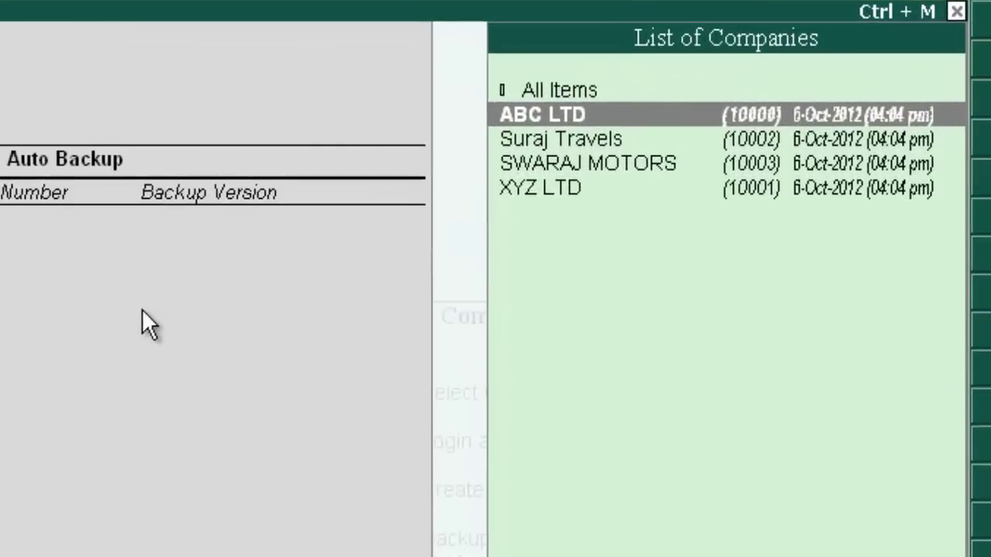
Choose ABC LTD and SWARAJ MOTORS from the backup list, end the list and accept with Yes
key("Escape")
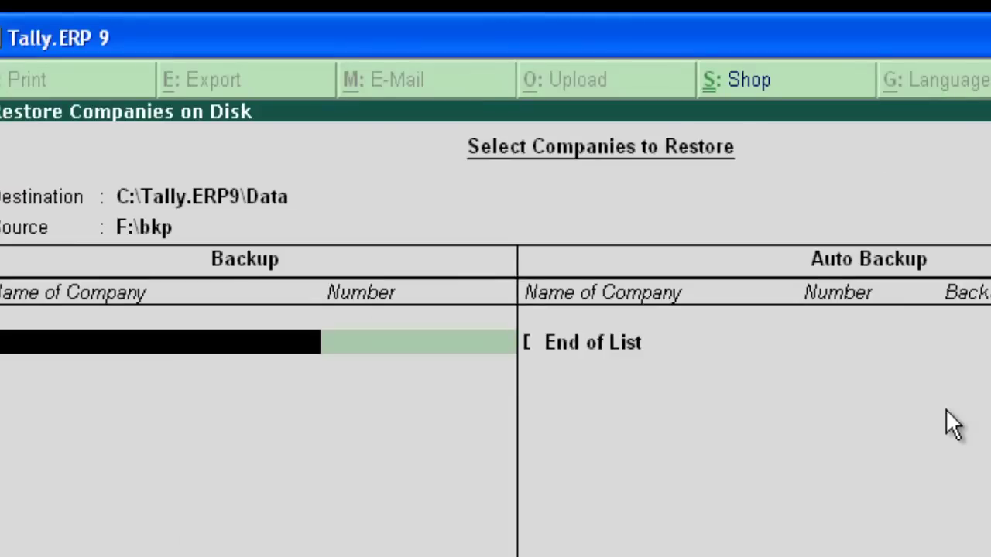
key("Return")
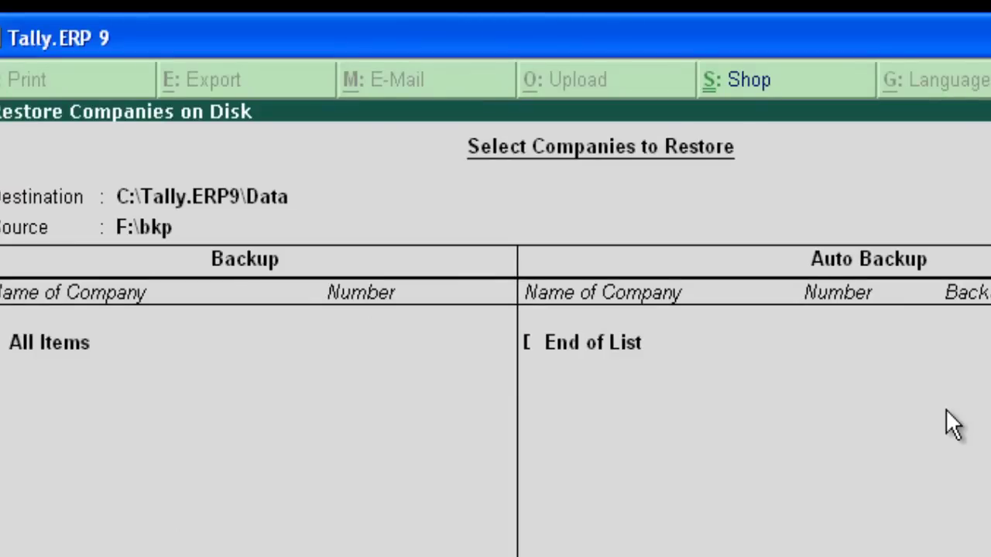
key("BackSpace")
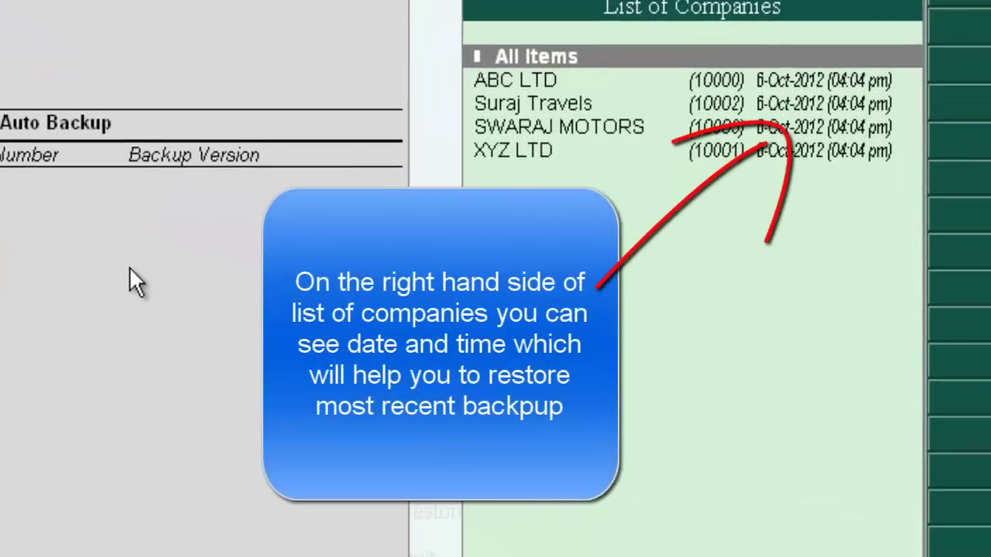
key("Down")
key("Return")
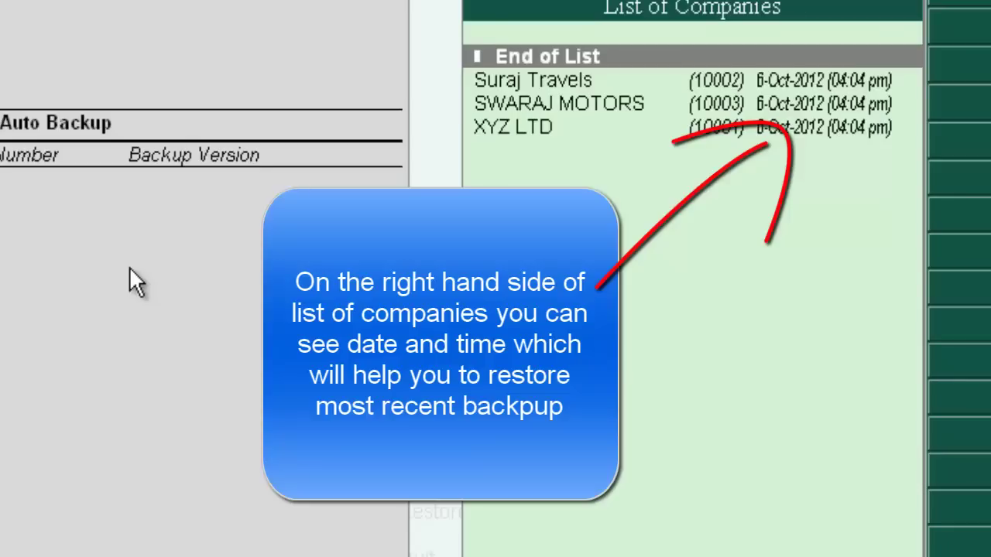
key("Down")
key("Down")
key("Return")
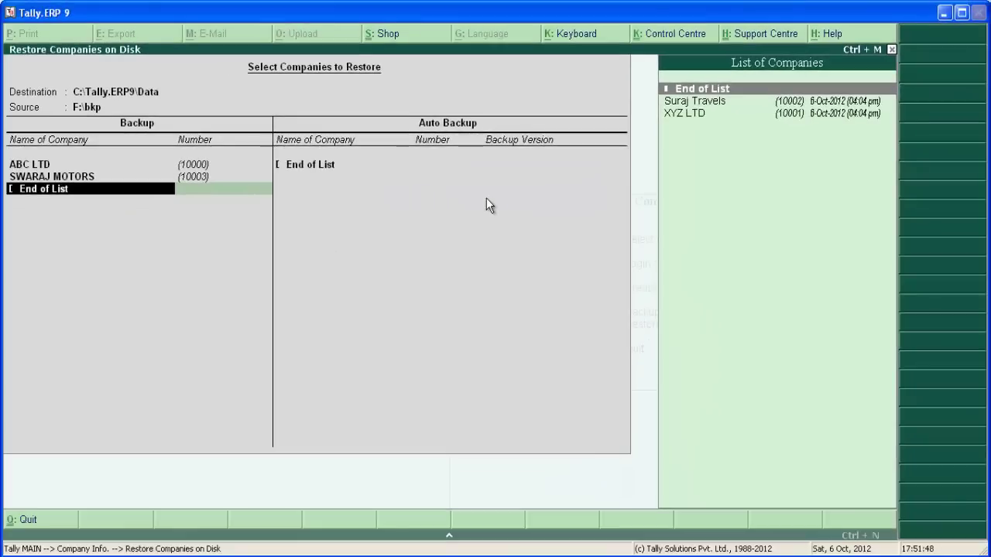
key("Return")
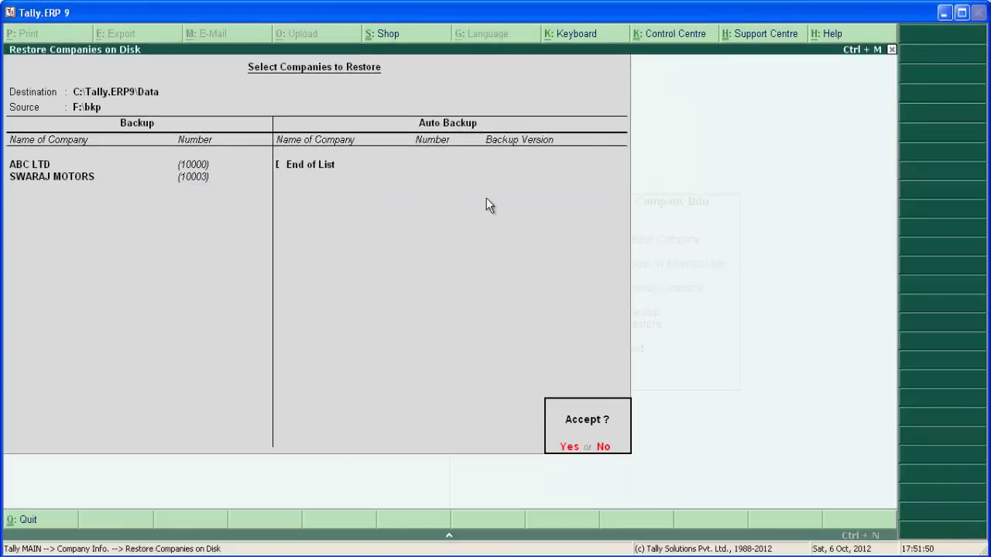
key("y")
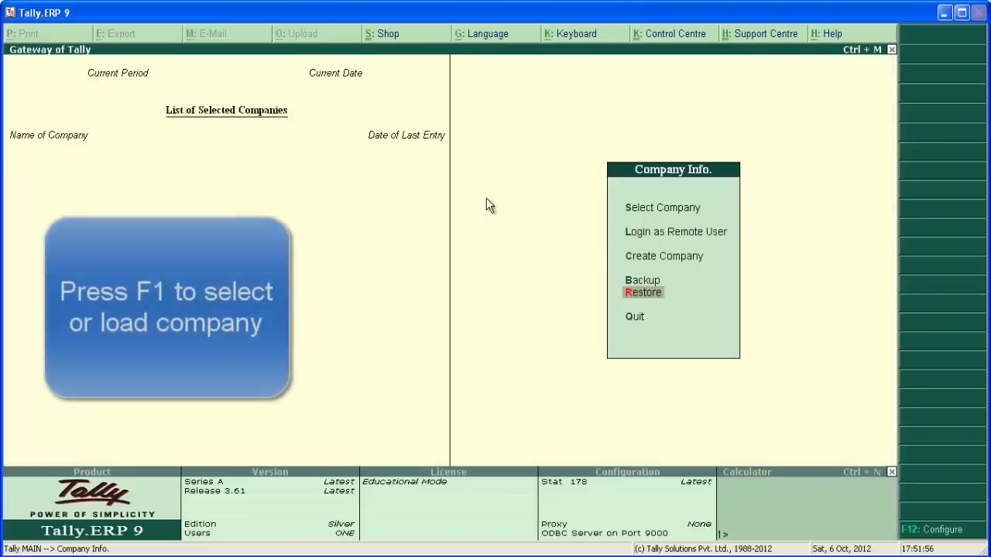
Check the F1 company list, which shows only ABC LTD and SWARAJ MOTORS, then close it
key("Up")
key("Up")
key("Up")
key("Up")
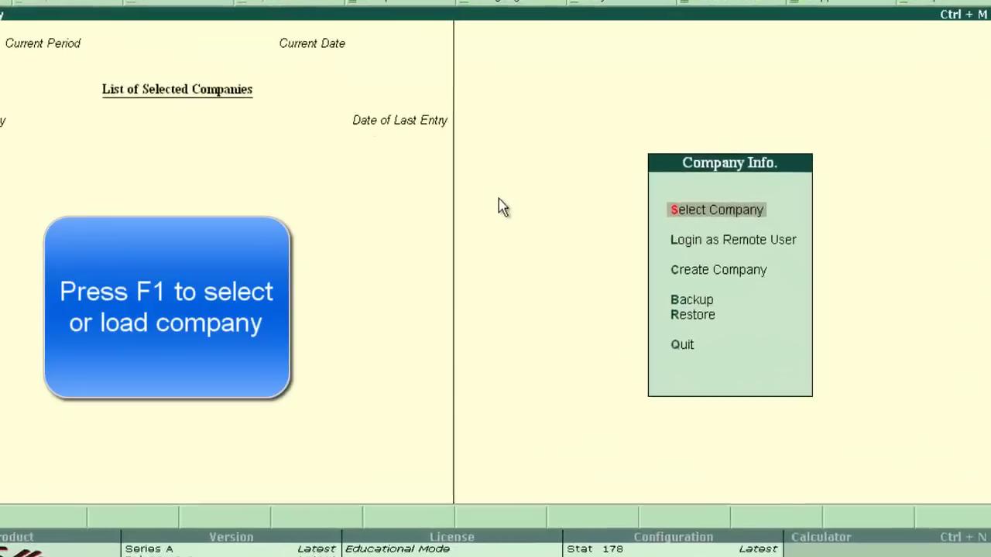
key("F1")
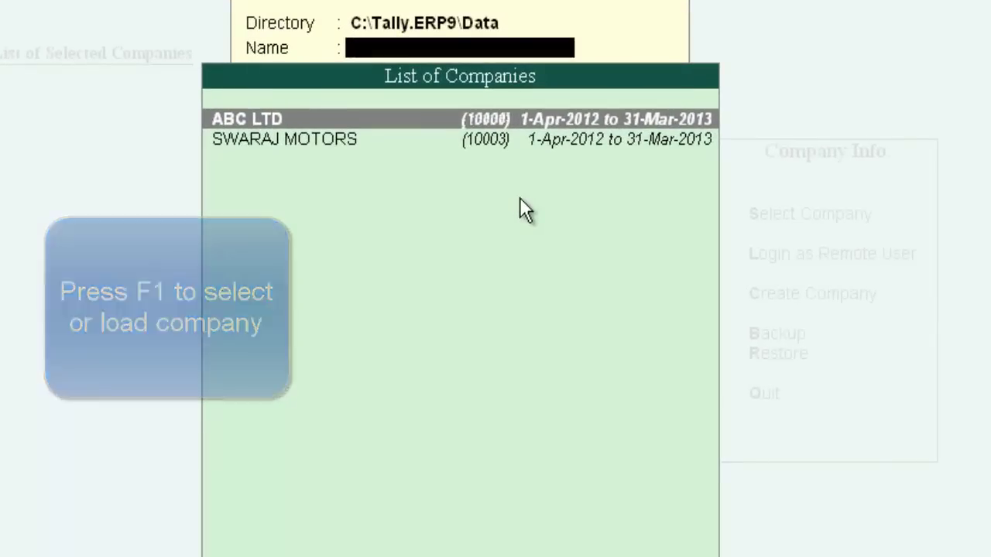
key("Escape")
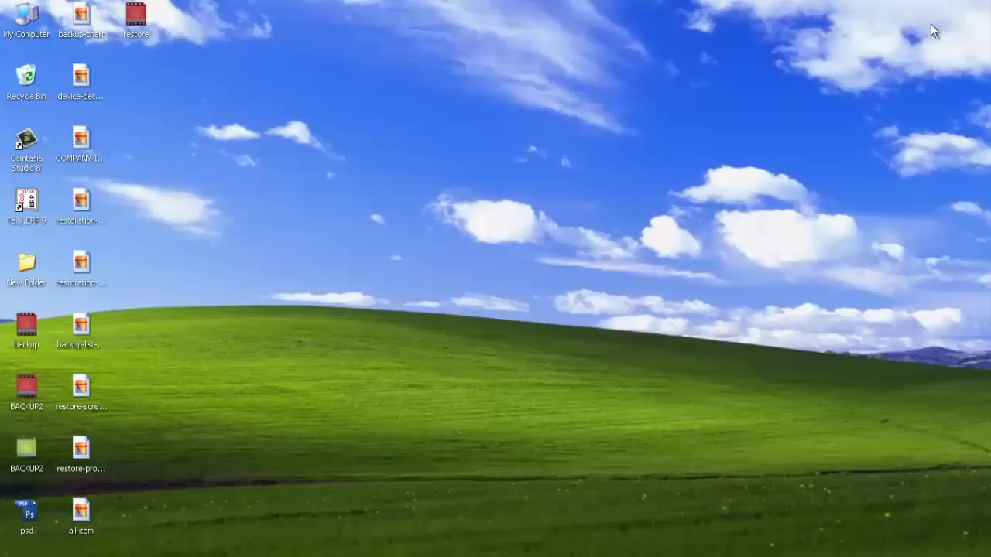
Open the bkp folder on Removable Disk (F:) from My Computer
key("super")
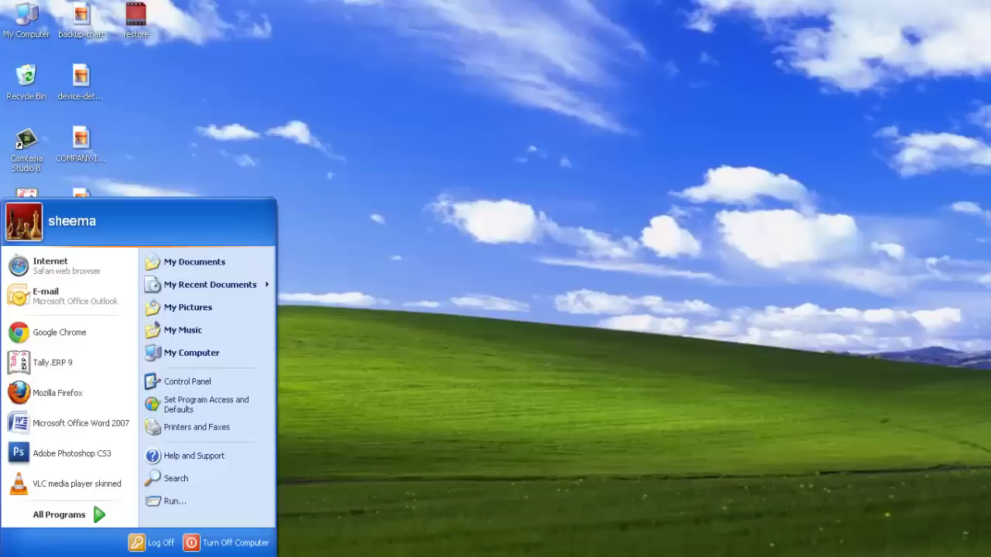
left_click(211, 353)
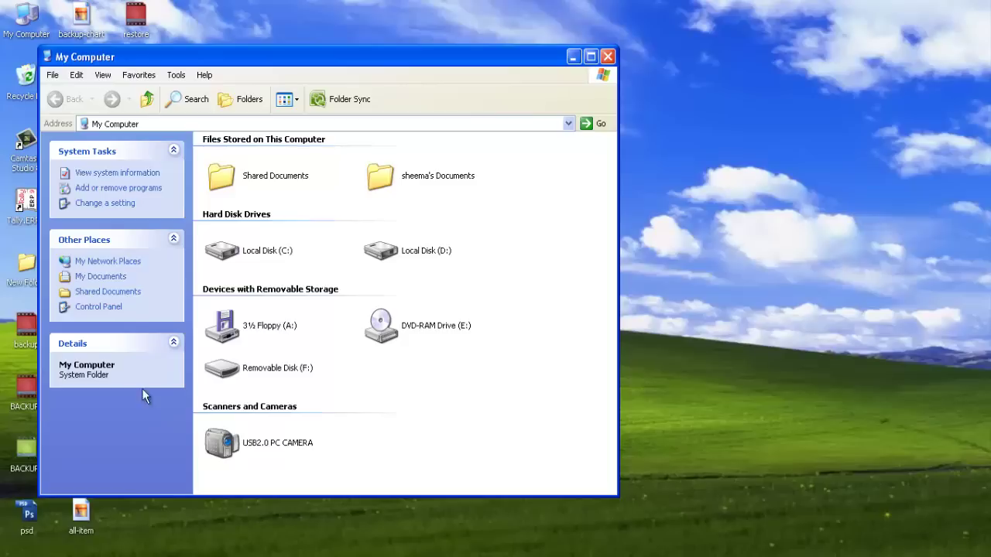
left_click(264, 371)
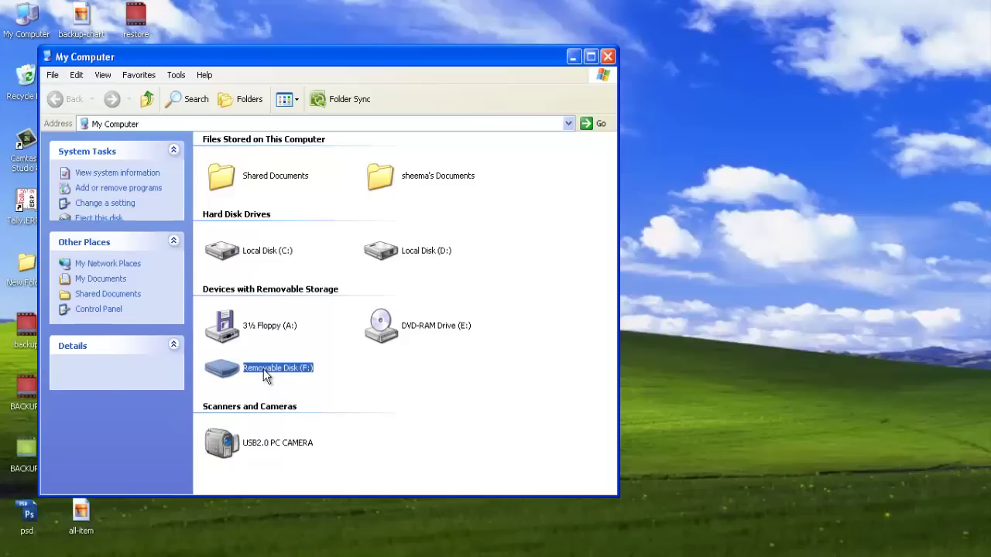
double_click(270, 370)
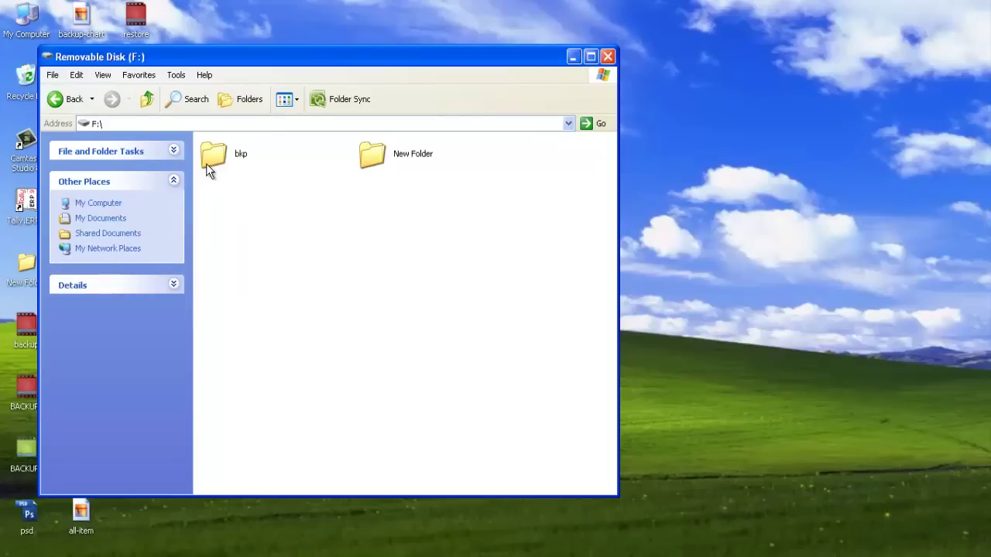
left_click(206, 163)
double_click(206, 164)
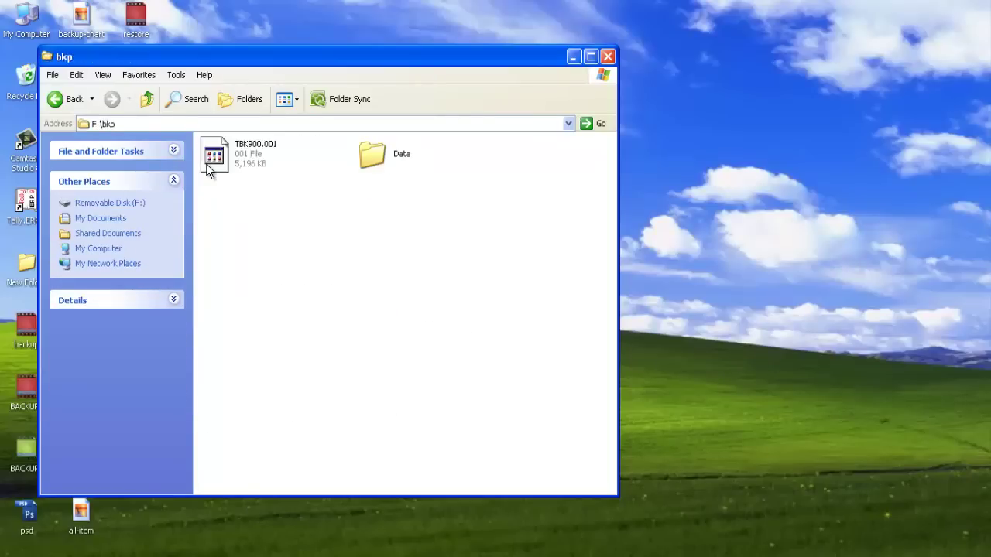
Copy the backup Data folder and close the bkp window
left_click(377, 159)
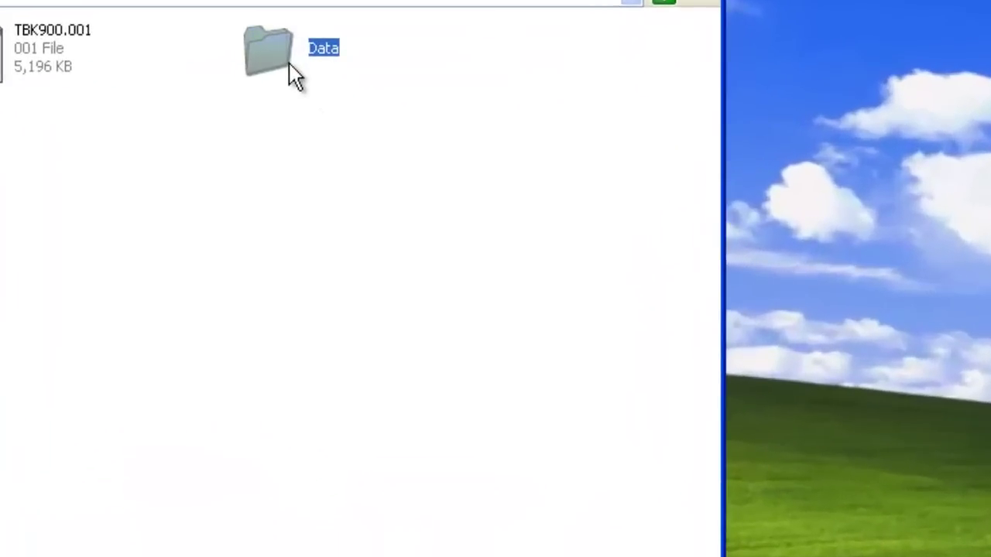
right_click(288, 63)
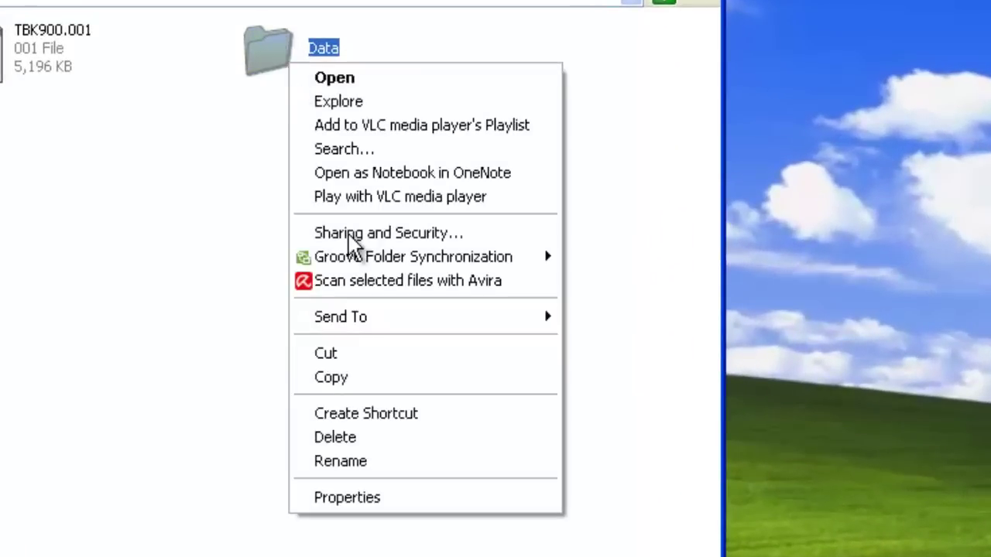
left_click(354, 378)
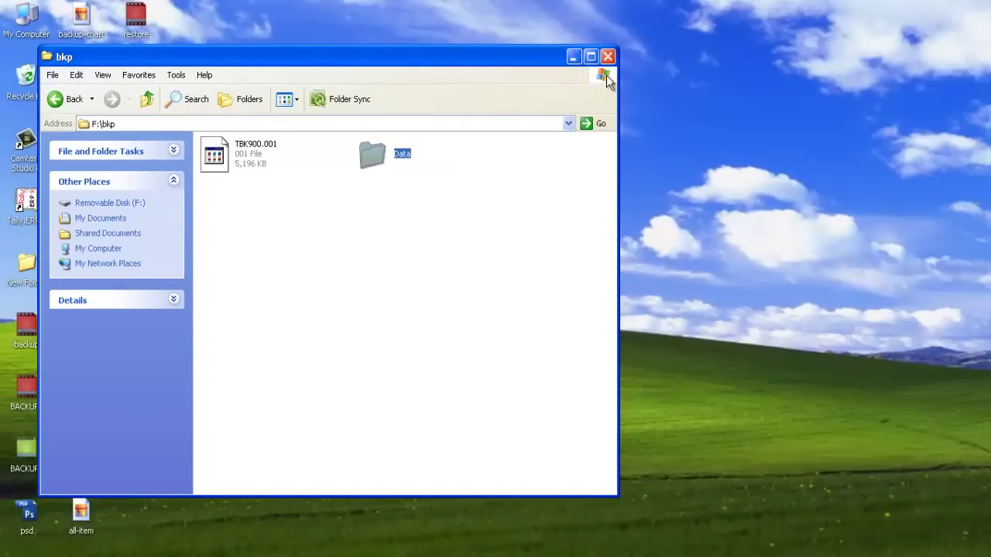
left_click(607, 58)
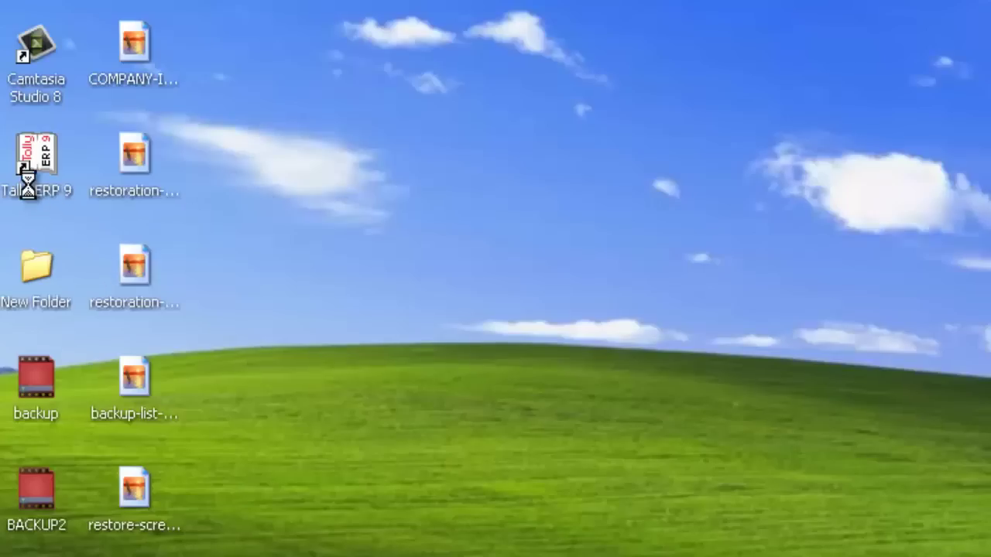
Open the C:\Tally.ERP9 install folder through the Tally shortcut's Properties > Find Target
right_click(27, 182)
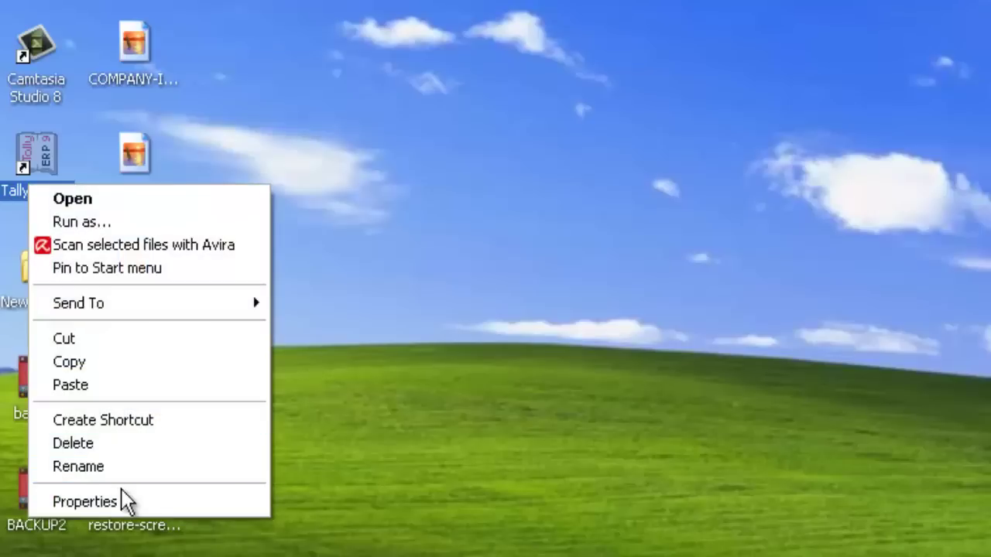
left_click(120, 500)
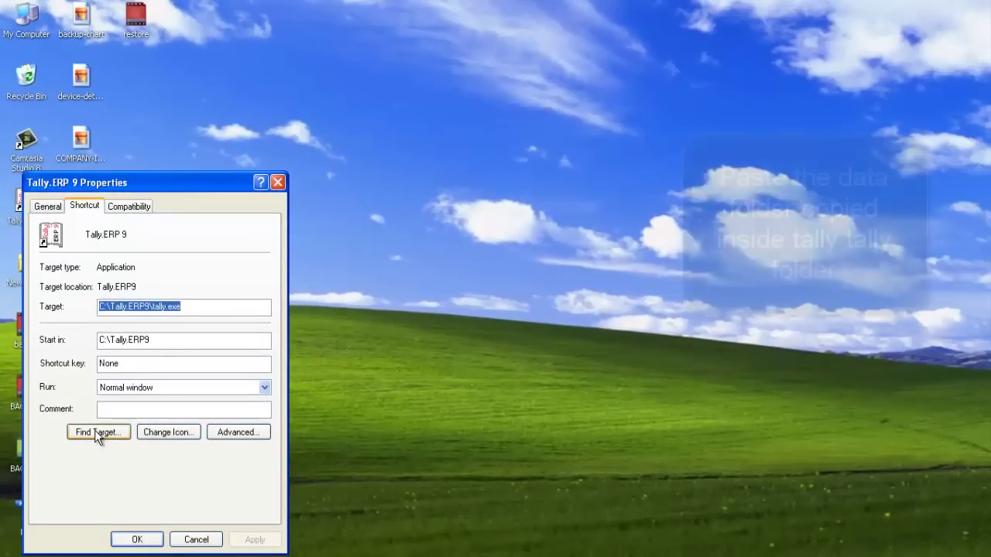
left_click(95, 434)
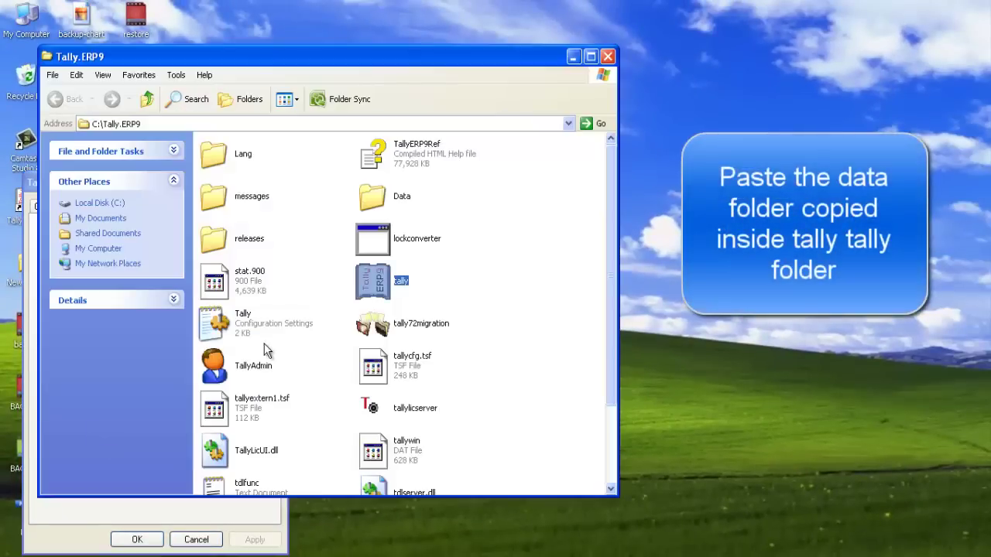
Paste the Data folder into C:\Tally.ERP9, replacing existing files with Yes to All
left_click(547, 188)
right_click(547, 189)
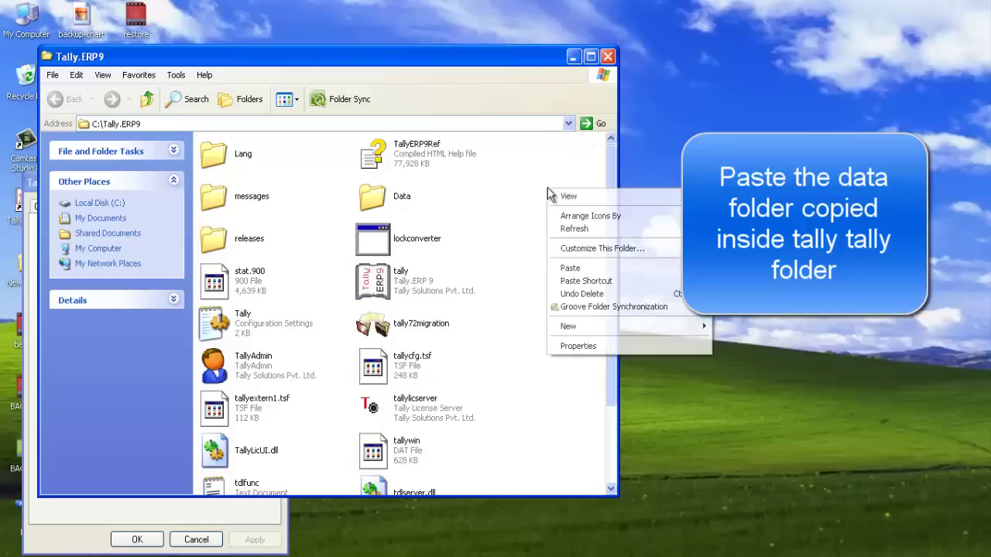
left_click(568, 267)
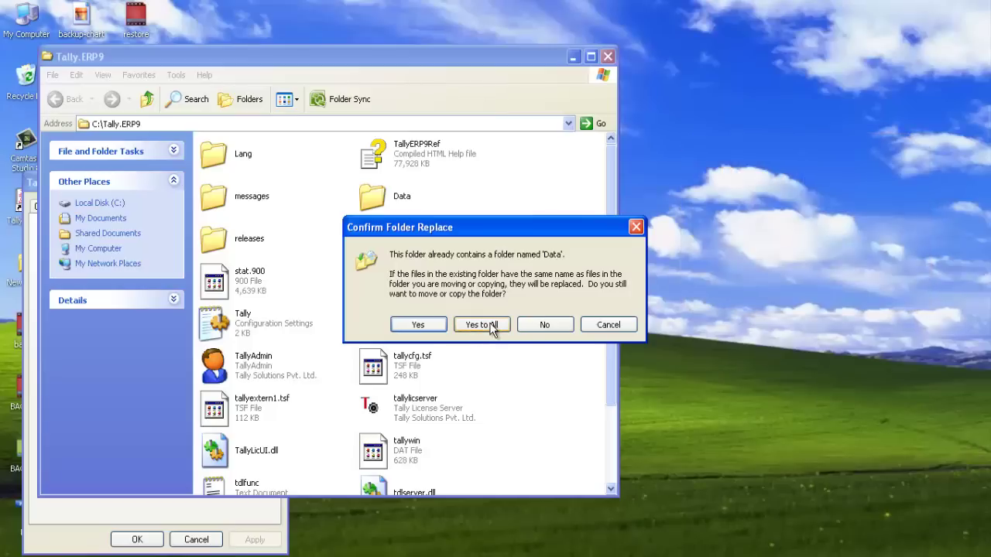
left_click(482, 325)
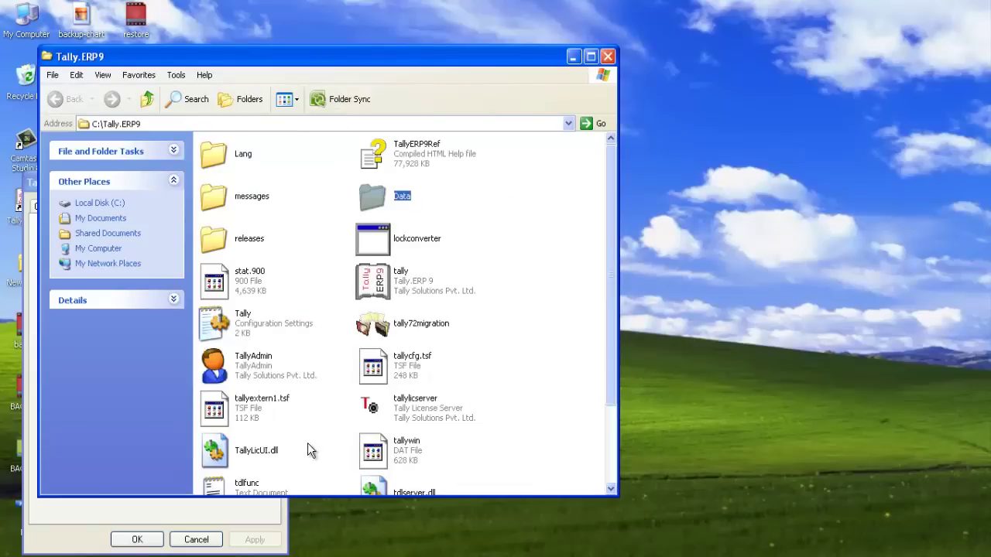
left_click(302, 554)
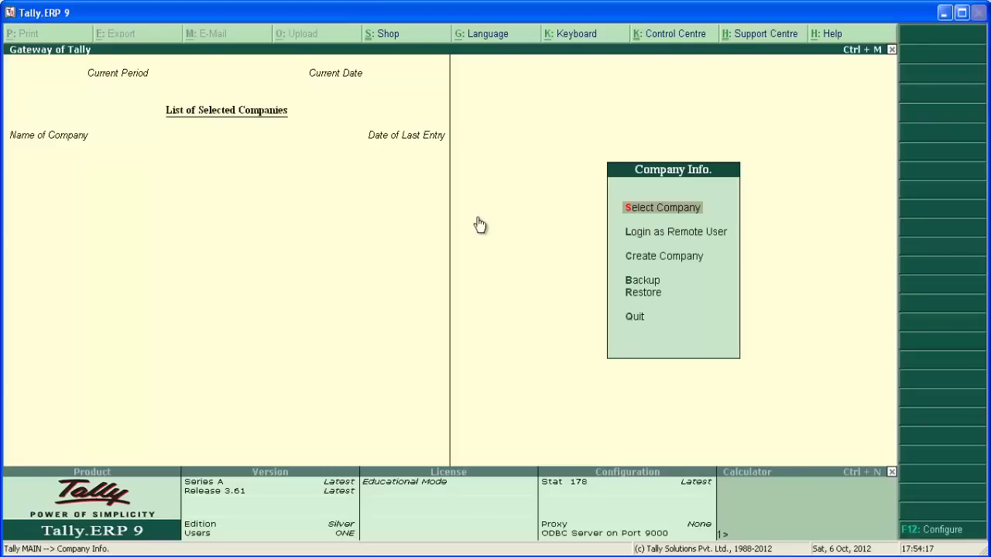
Step through Select Company listing ABC LTD, Suraj Travels, SWARAJ MOTORS and XYZ LTD
key("Return")
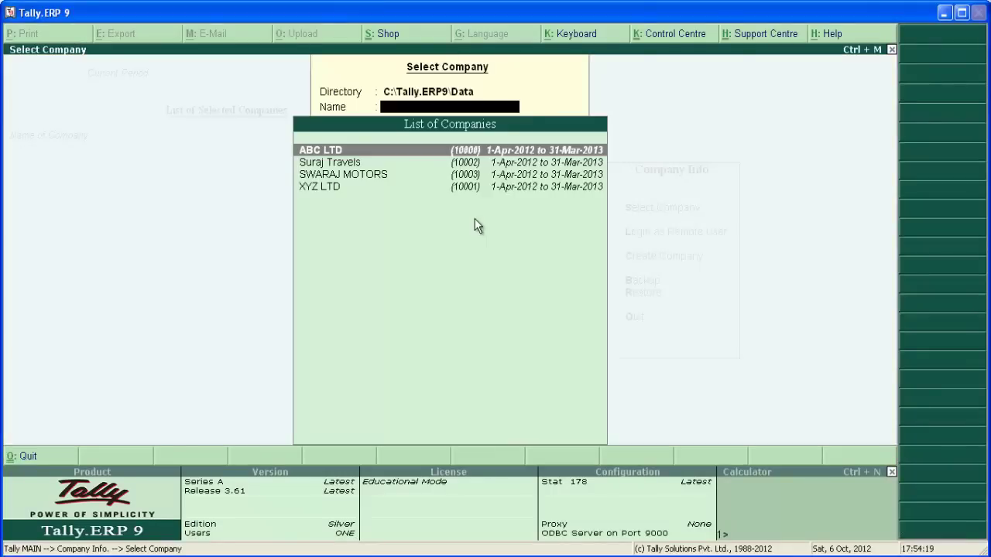
key("Down")
key("Down")
key("Down")
key("Up")
key("Up")
key("Up")
key("Down")
key("Down")
key("Up")
key("Up")
key("Down")
key("Down")
key("Down")
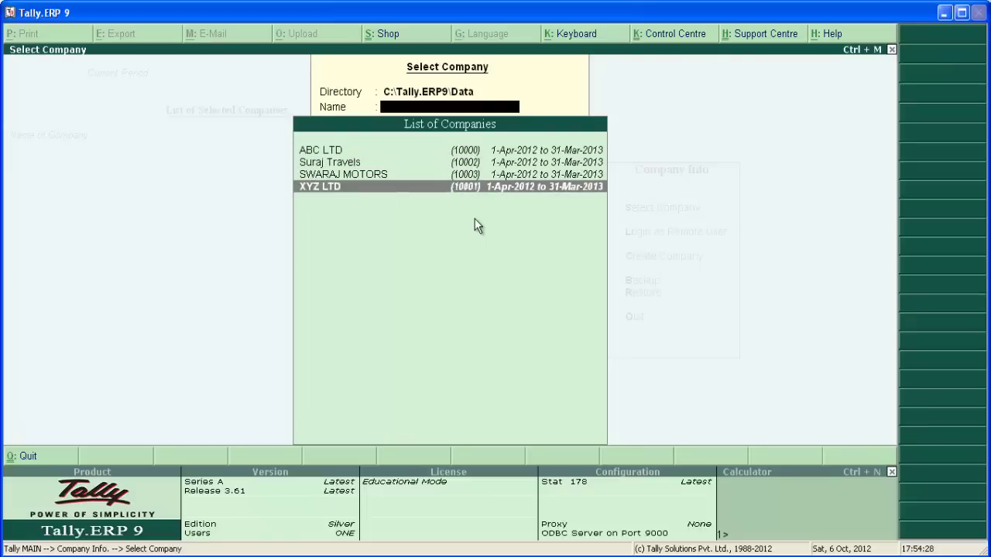